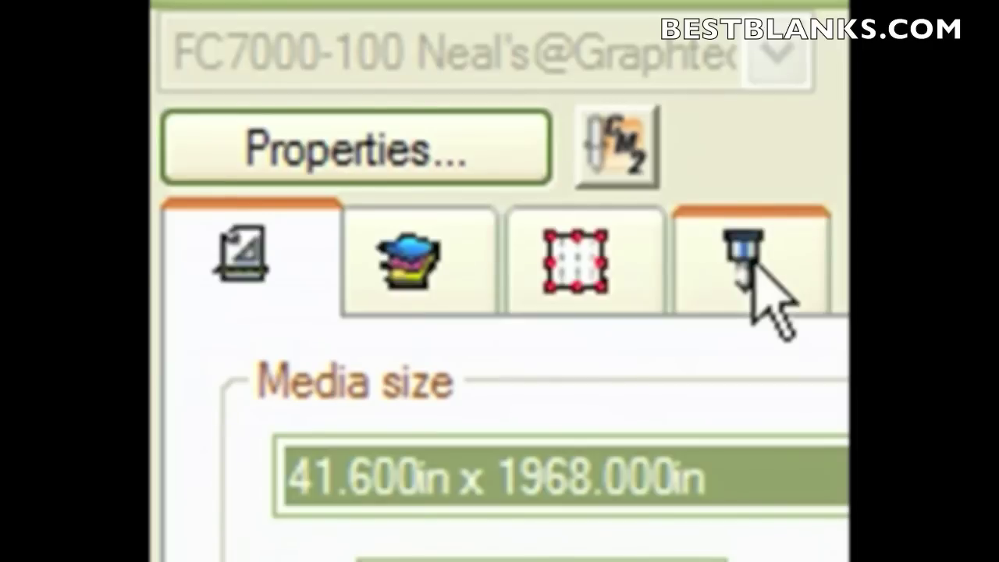
- Review the second cut-settings page, the by-colour/layer settings and the advance and cross-cut options, then return to media size
click(428, 236)
click(566, 249)
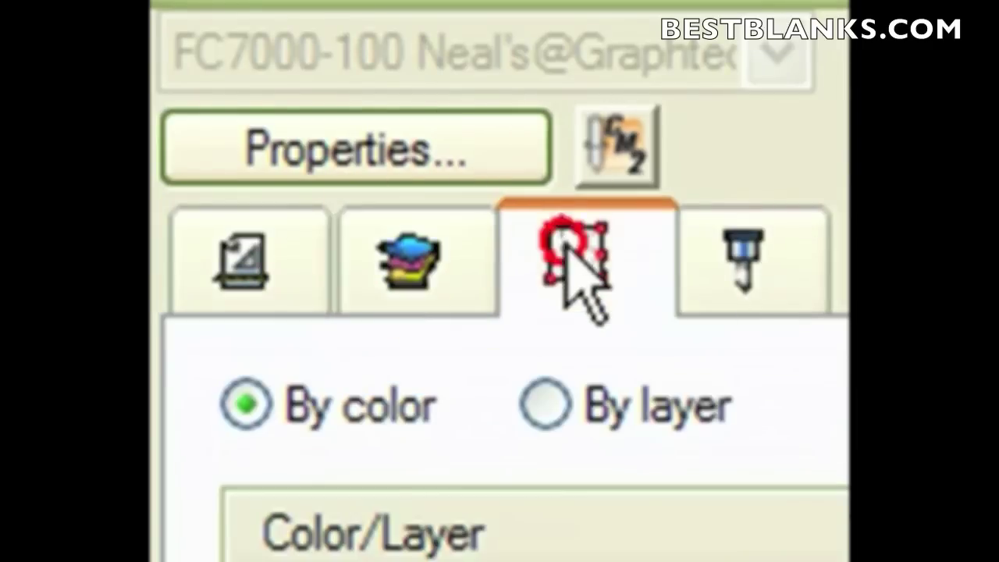
click(743, 254)
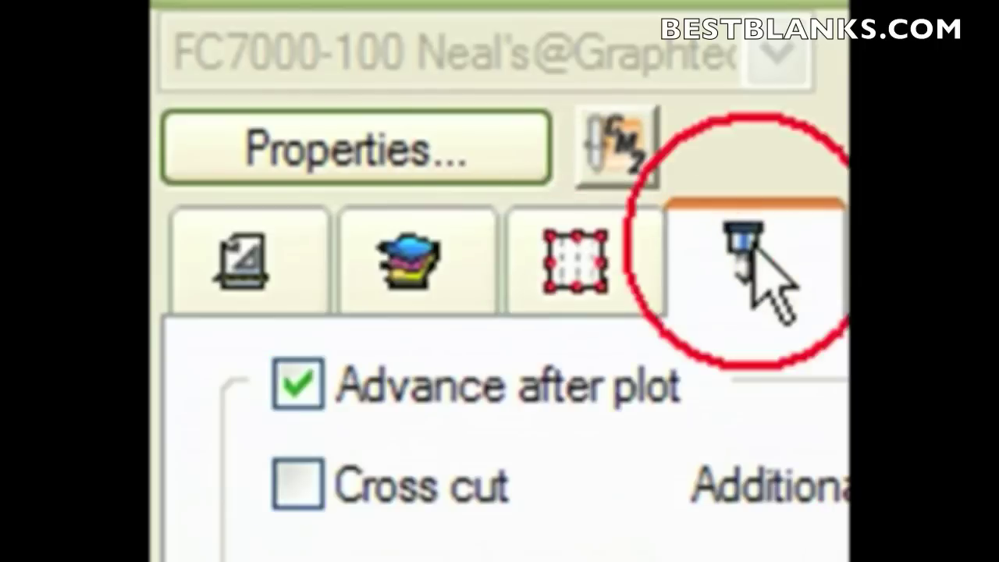
click(234, 262)
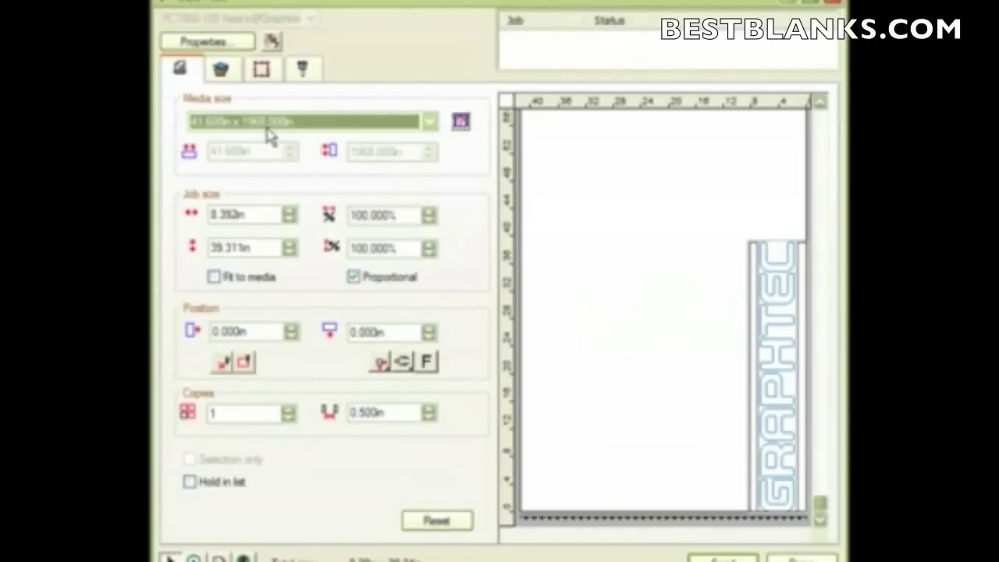
- Switch the media size to User defined with a 36.000in width
click(431, 125)
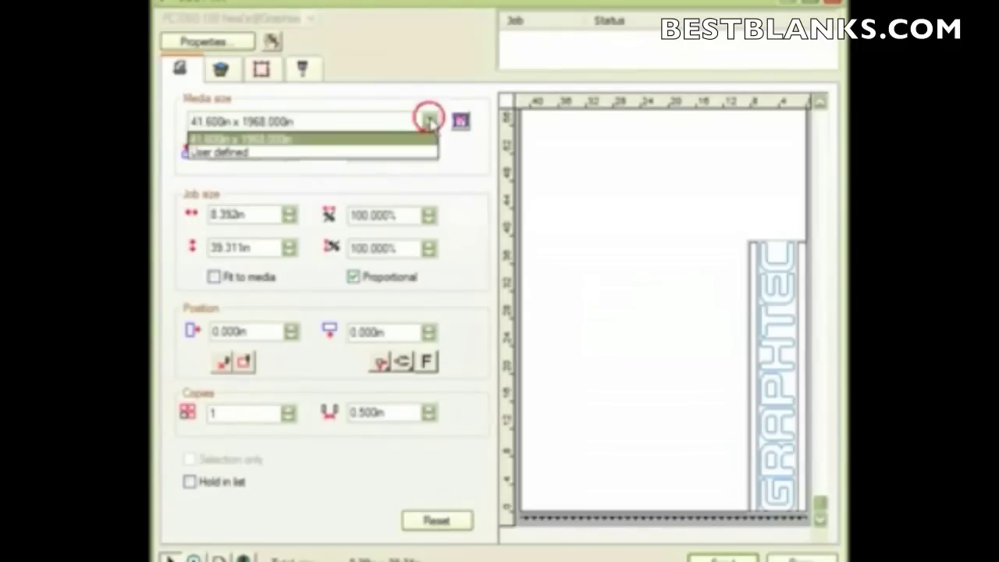
click(298, 156)
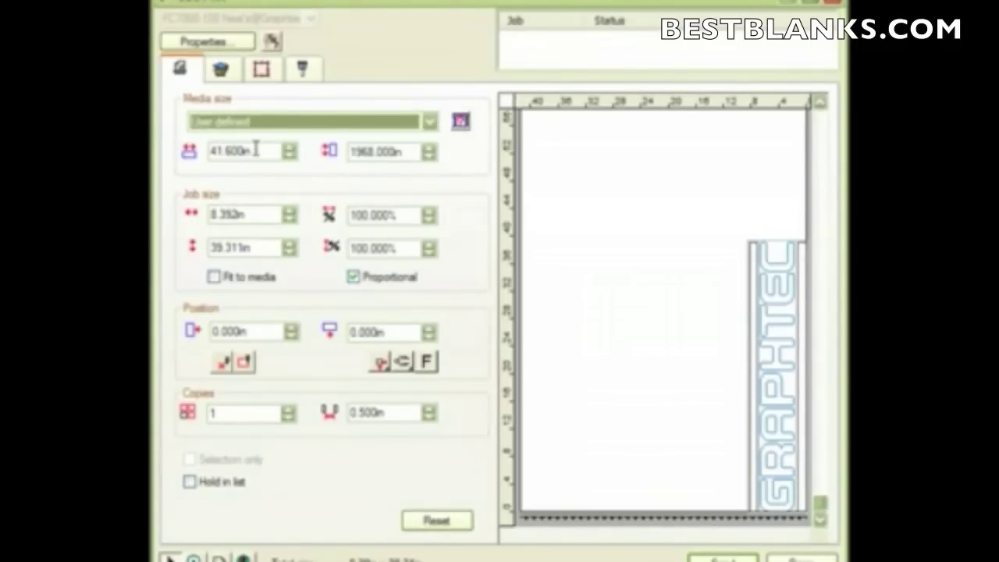
double_click(255, 149)
text(3)
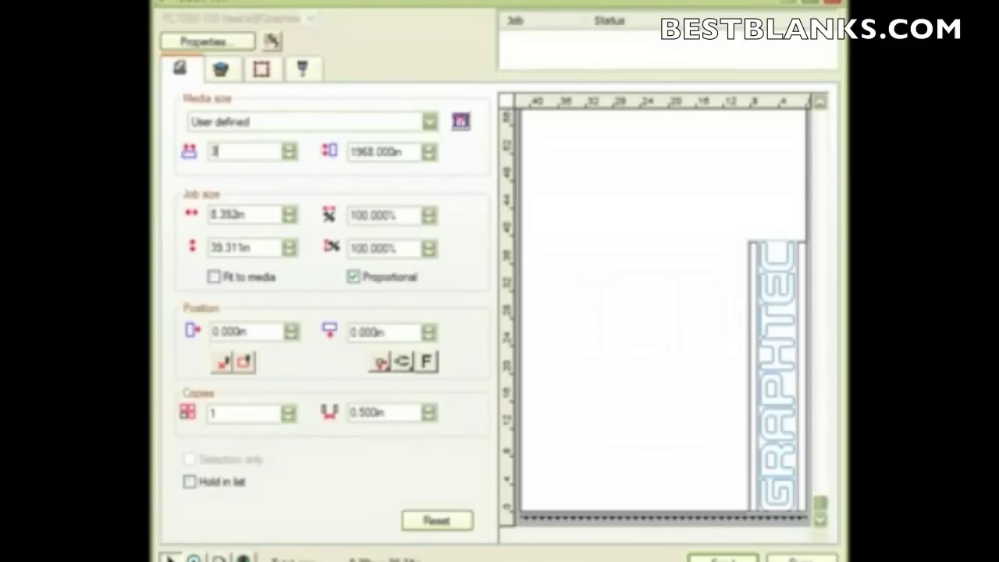
text(6)
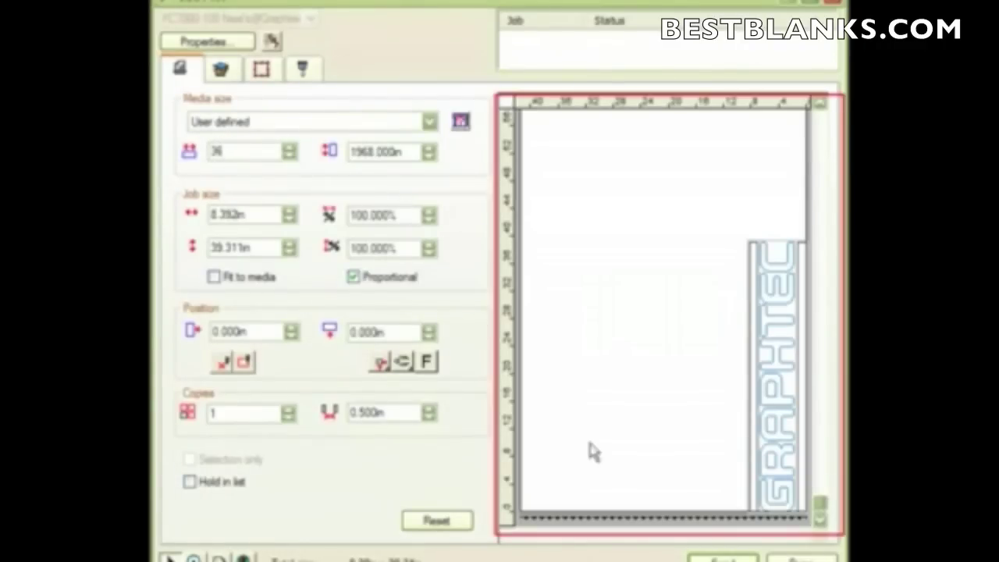
key(Return)
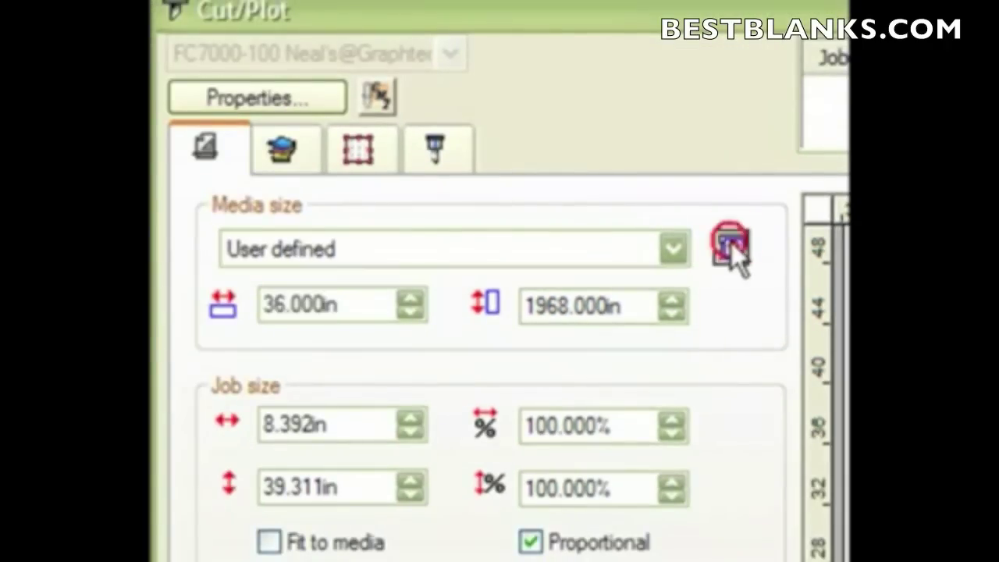
- Read the loaded media width of 23.600in from the plotter
click(730, 248)
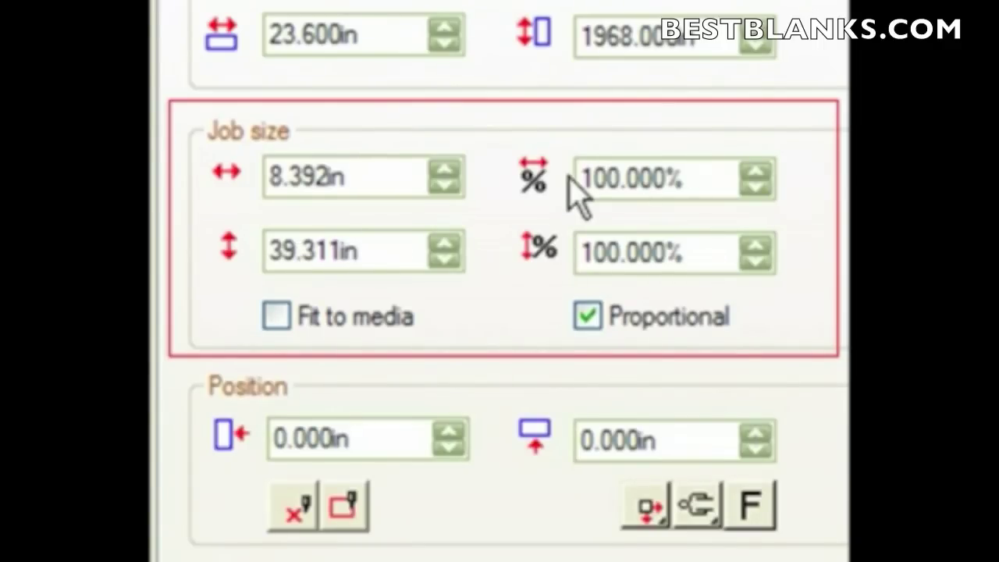
double_click(682, 182)
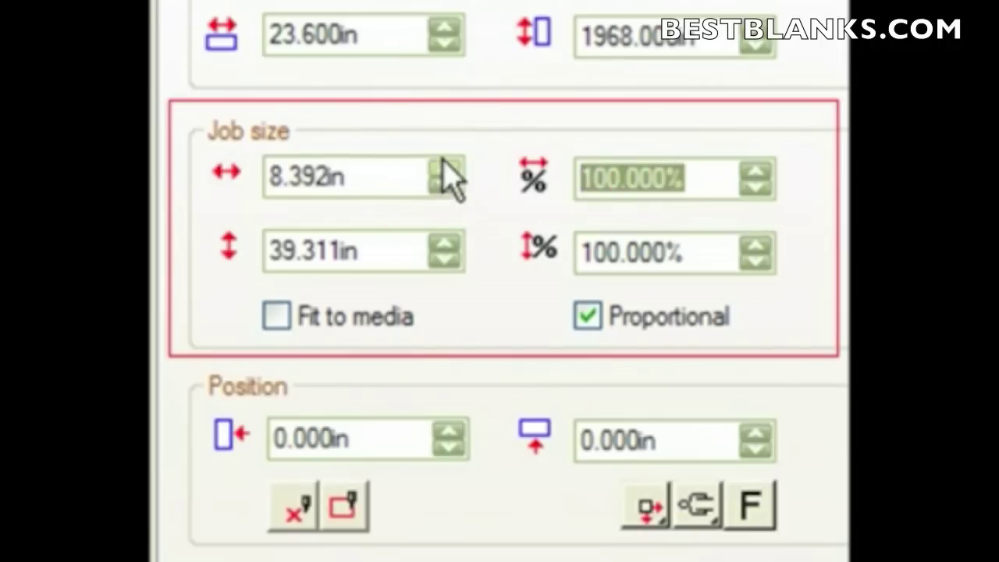
text(50)
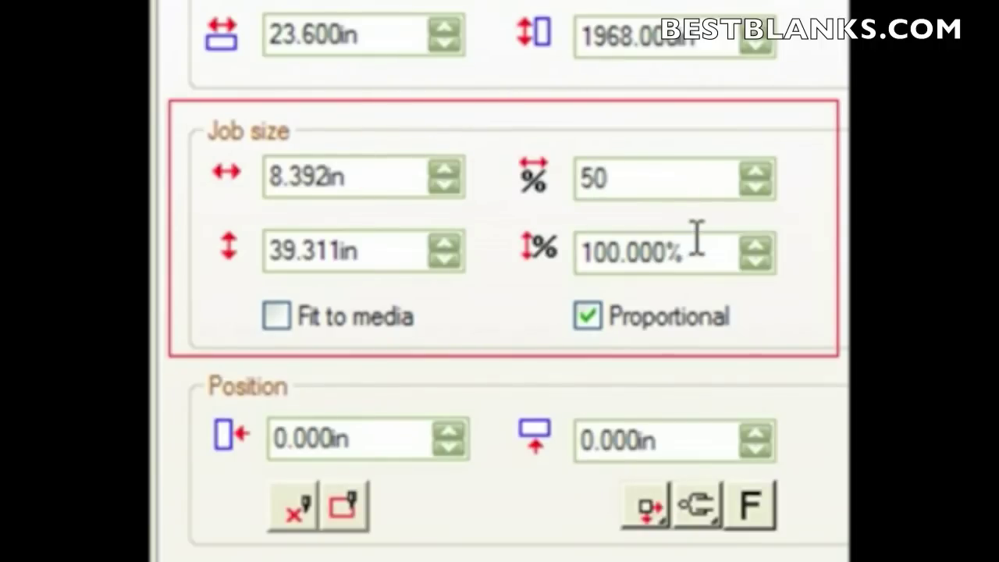
key(Return)
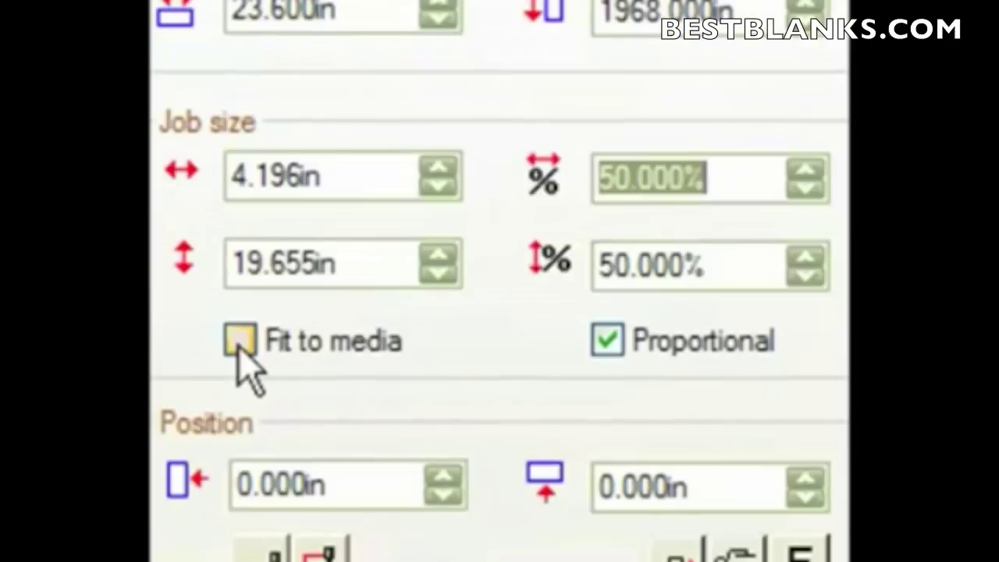
click(239, 343)
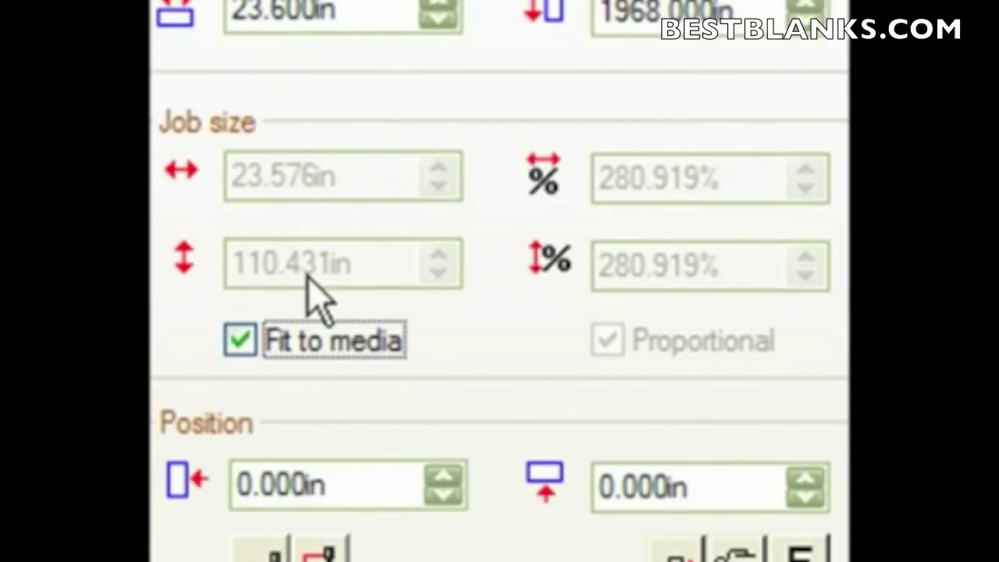
click(239, 339)
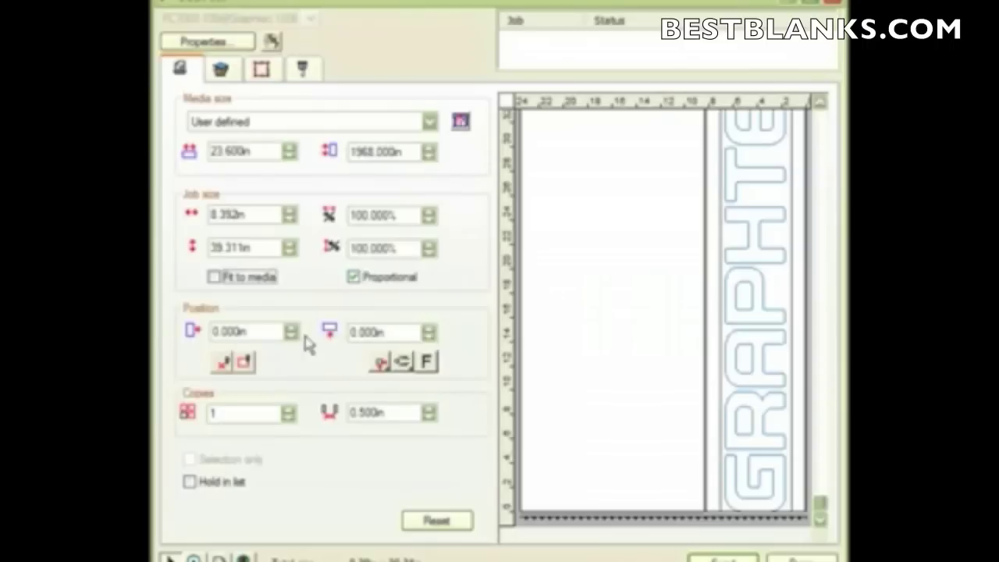
double_click(254, 331)
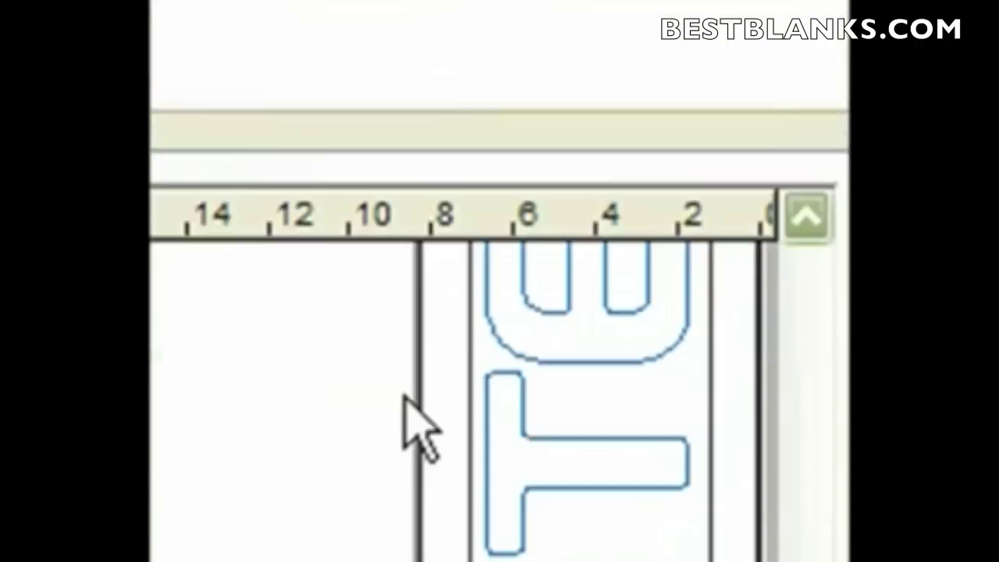
click(267, 228)
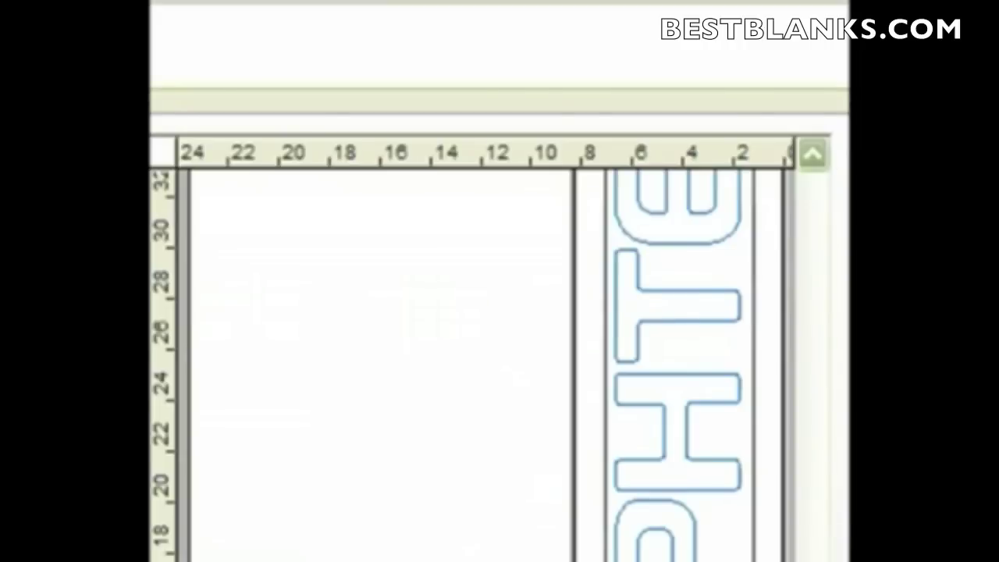
double_click(252, 330)
text(100)
key(BackSpace)
key(BackSpace)
key(BackSpace)
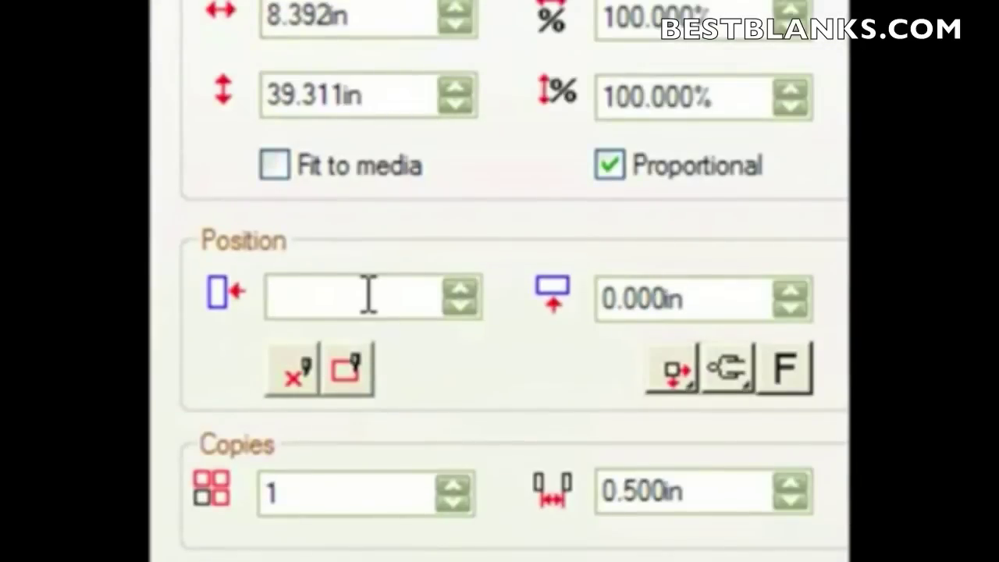
text(10)
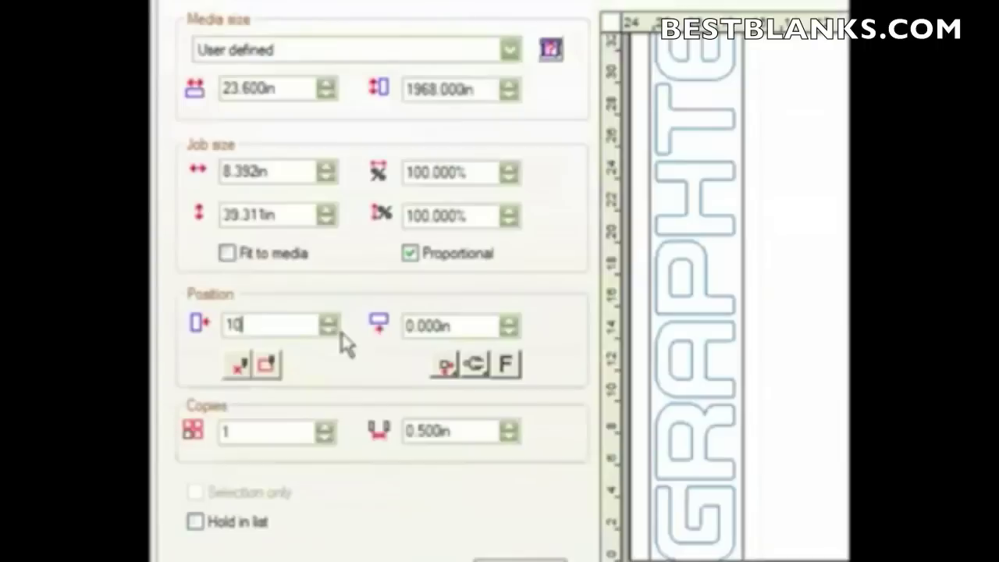
key(Tab)
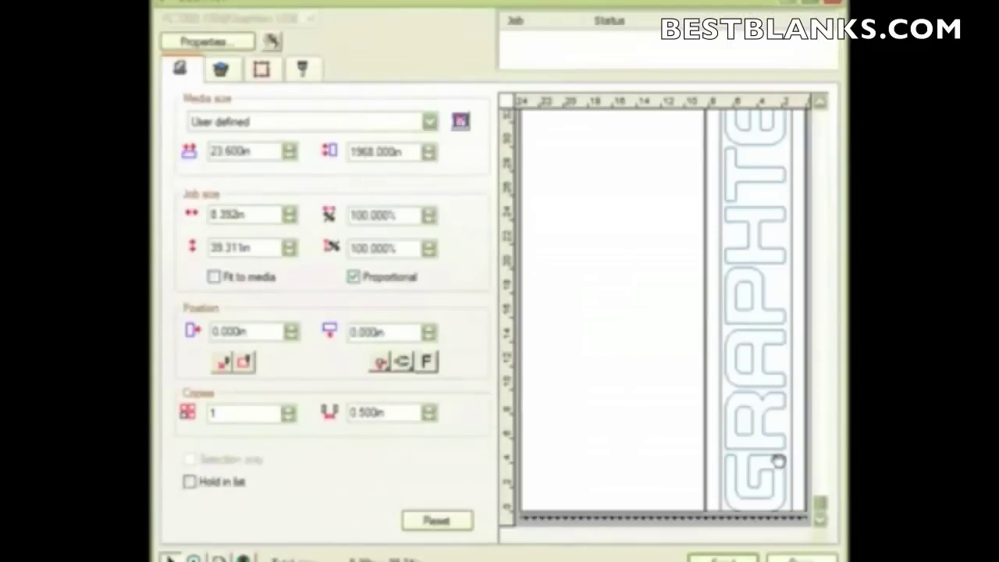
- Drag the GRAPHTEC job left, reset its position to zero, and set the origin to left
drag(779, 460, 689, 479)
click(250, 361)
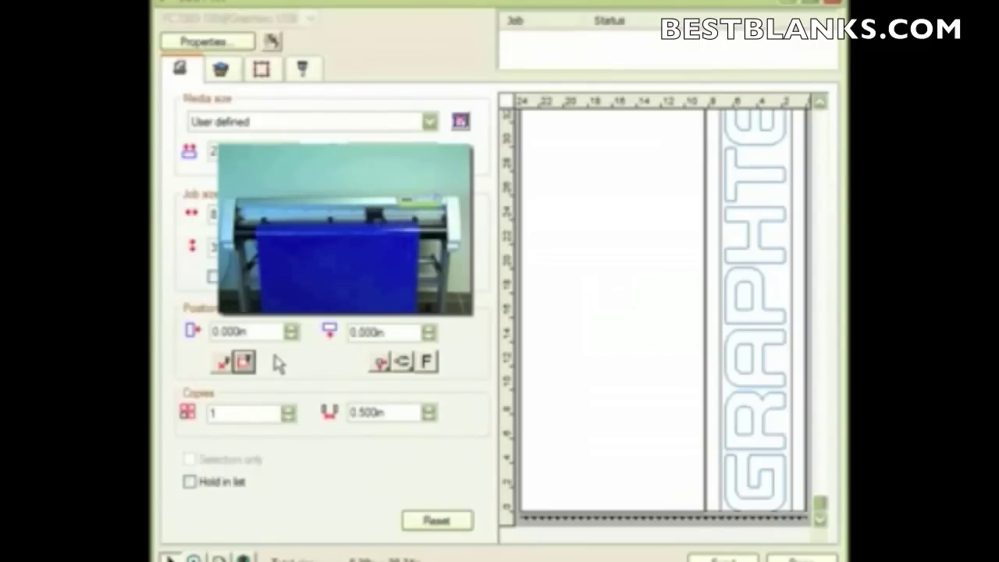
click(382, 363)
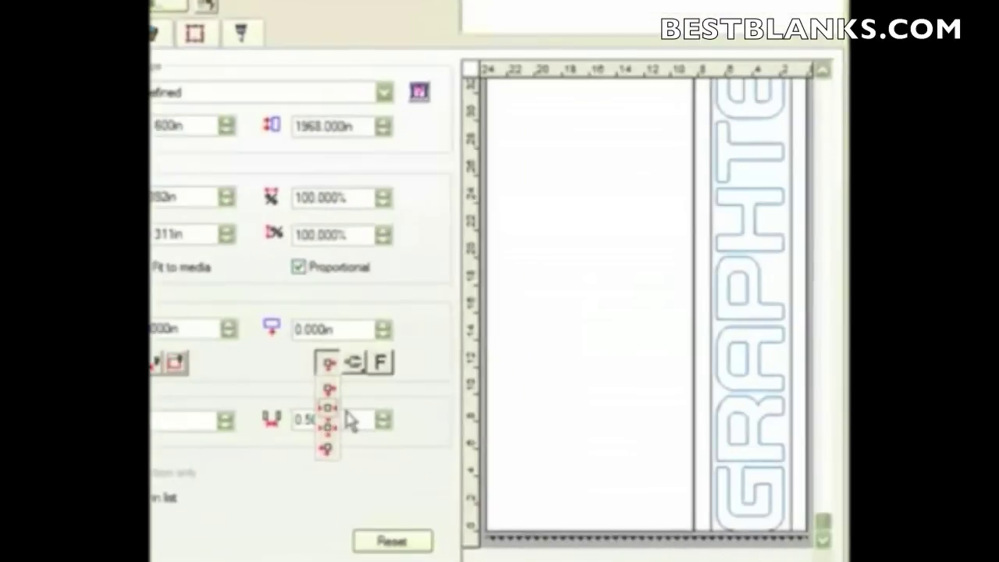
click(328, 451)
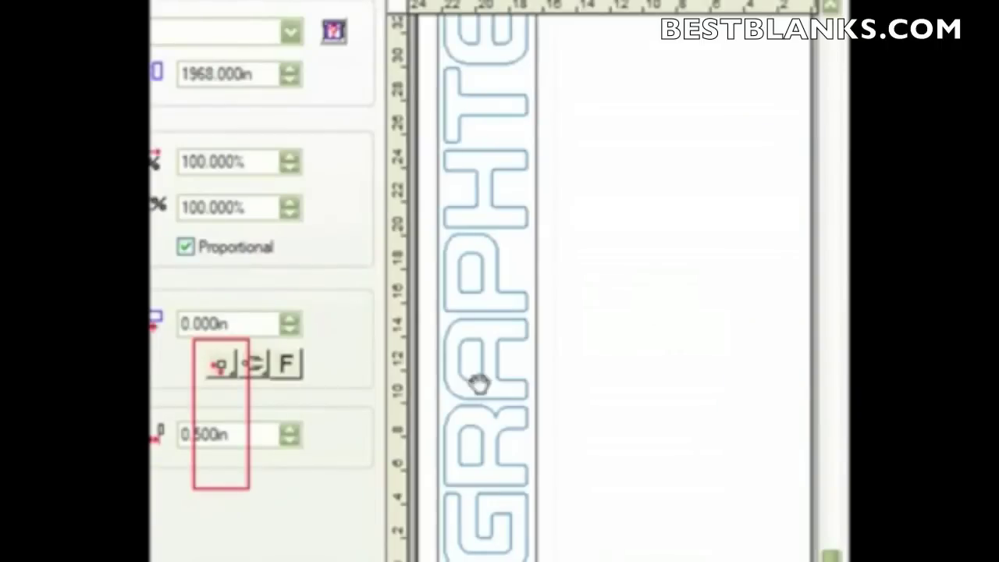
- Try the centre origin, then place the job against the media's right edge
click(219, 365)
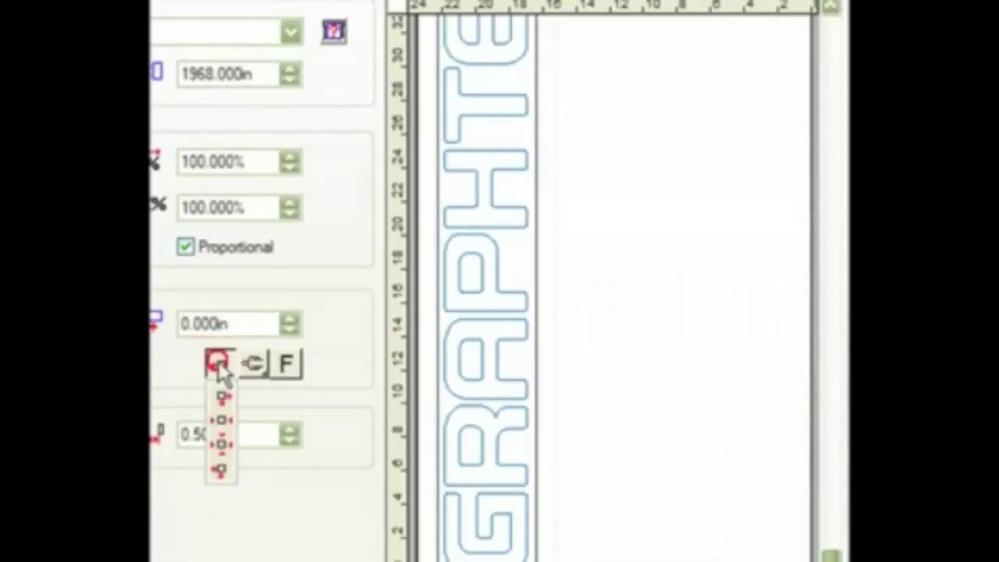
click(226, 414)
click(221, 365)
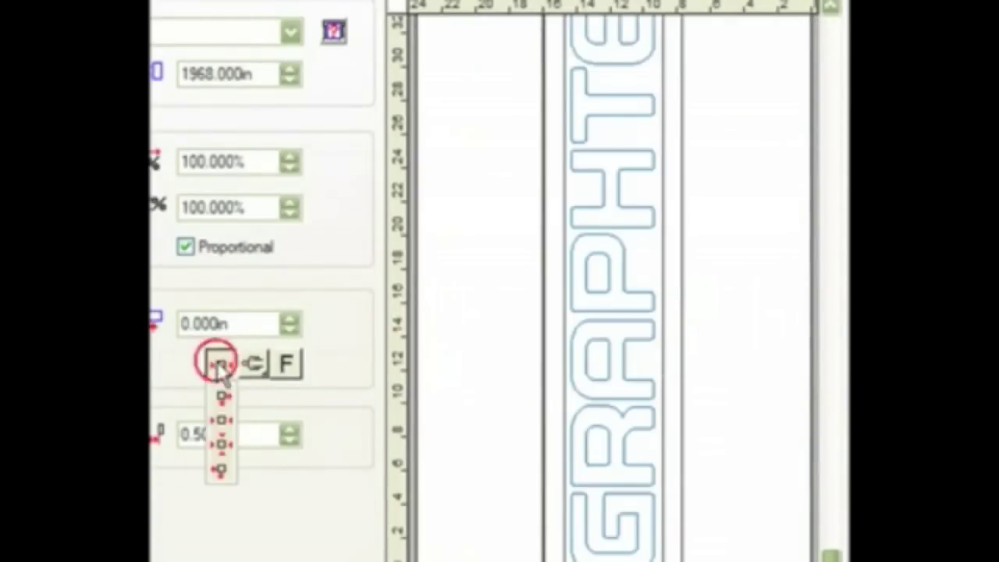
click(226, 398)
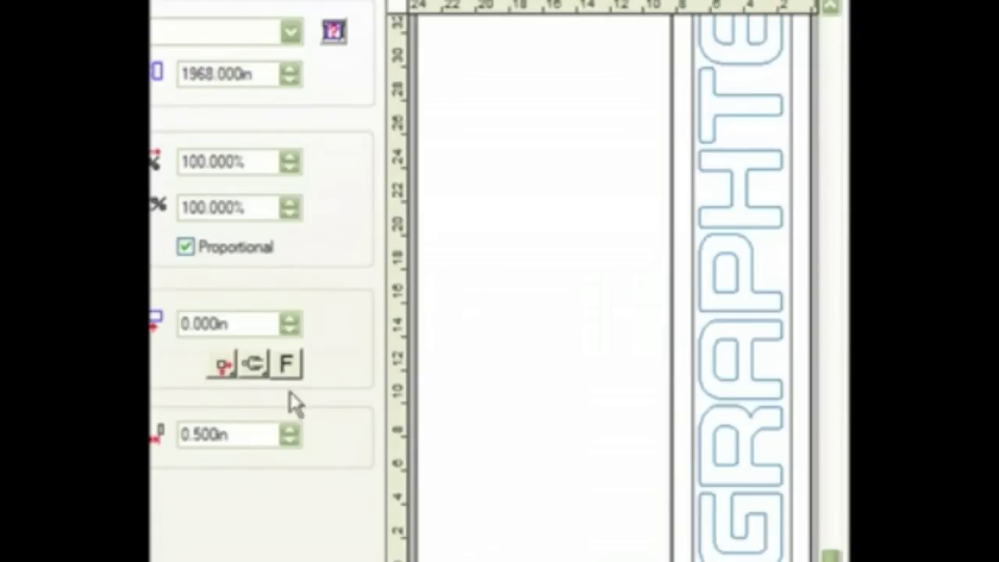
click(252, 367)
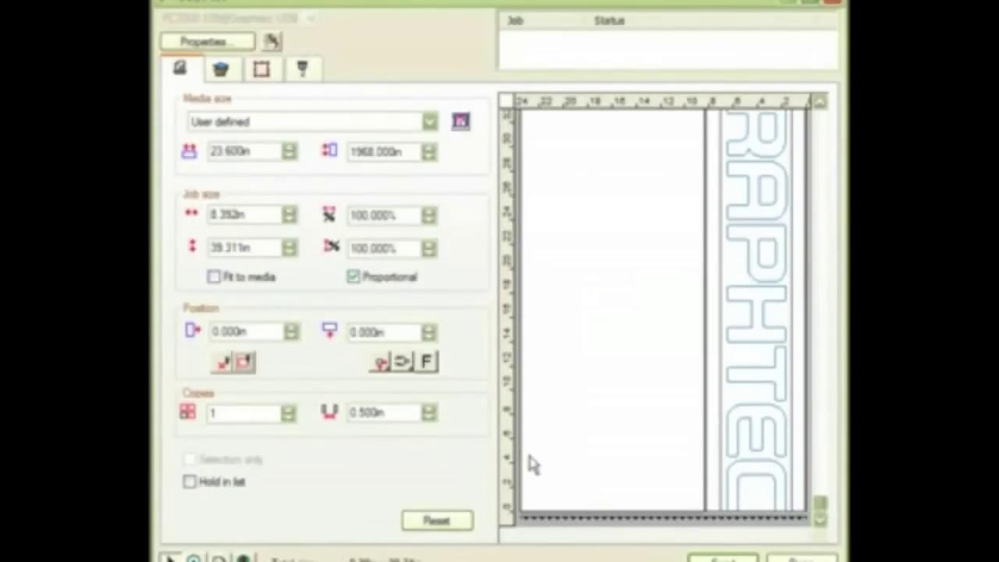
- Toggle the F mirror on and off, leaving the GRAPHTEC job unmirrored
click(428, 363)
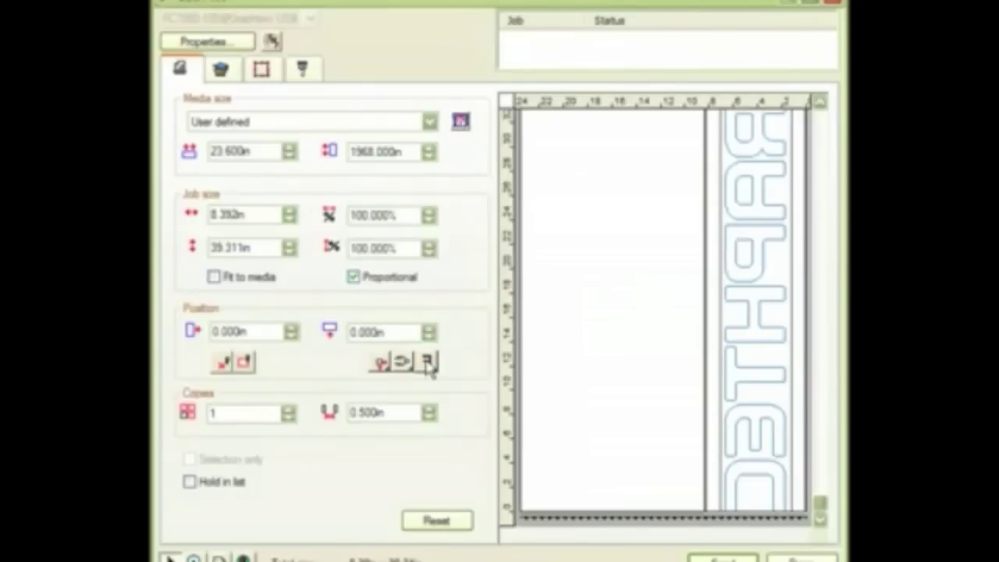
click(428, 362)
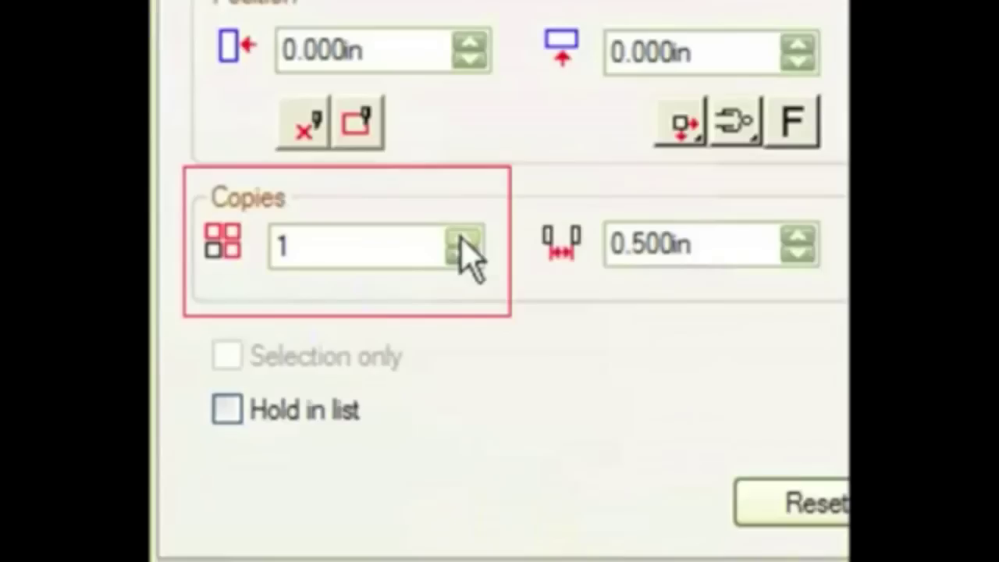
- Raise the copies to 5 and shrink the job size to 85.696% so they fit across
click(288, 408)
click(287, 408)
click(460, 237)
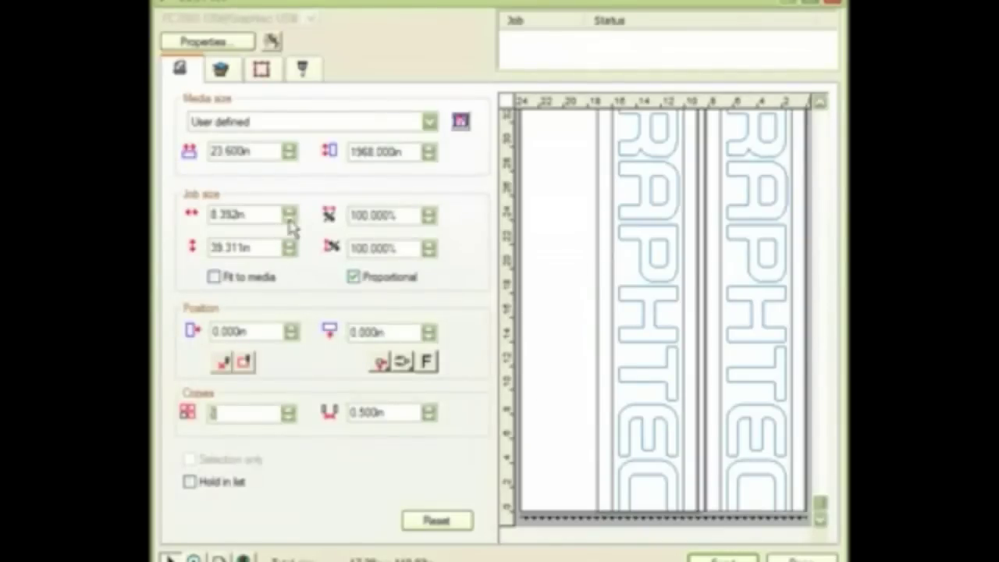
drag(288, 220, 289, 220)
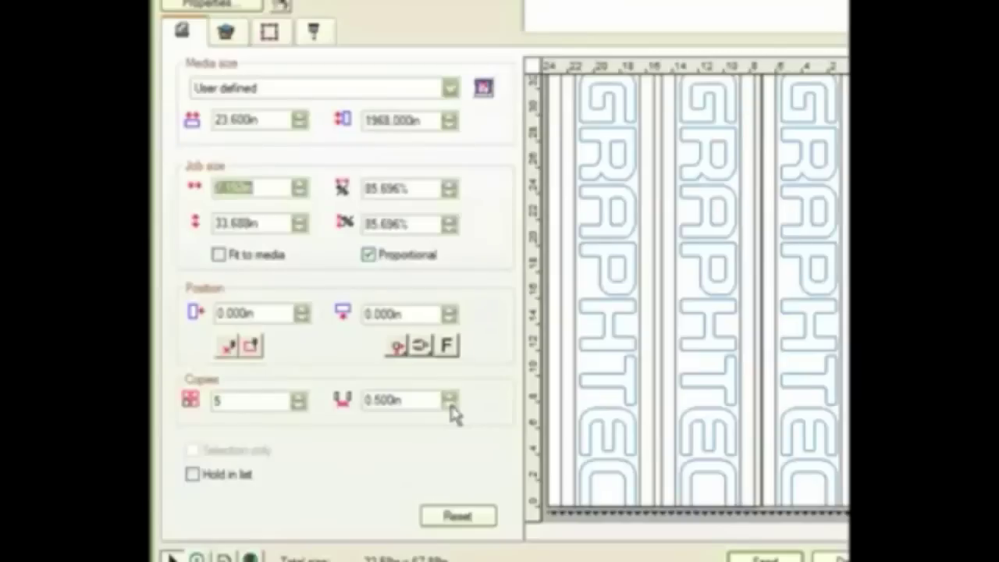
click(722, 242)
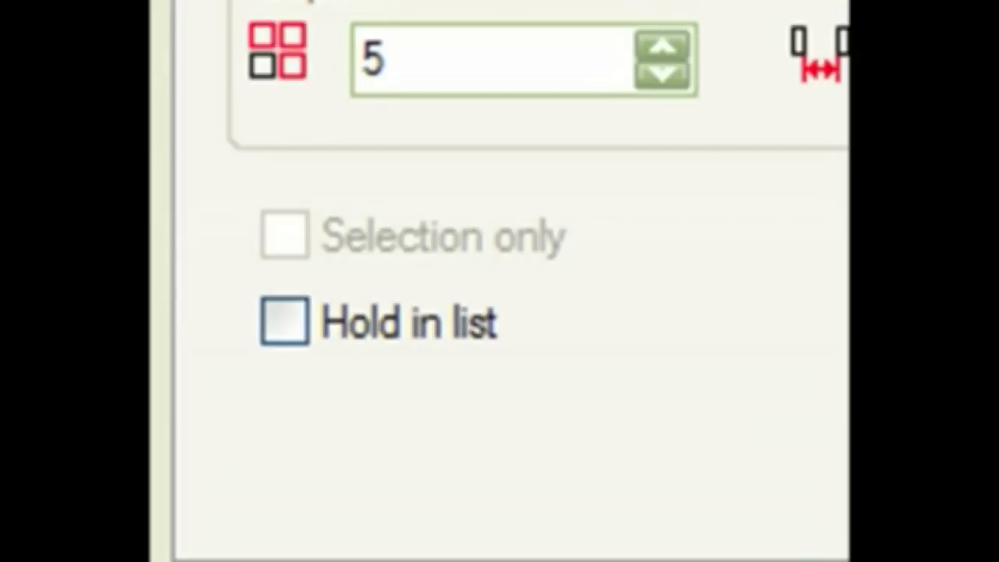
- Tick Hold in list and send the job so it queues with status Holding
click(290, 322)
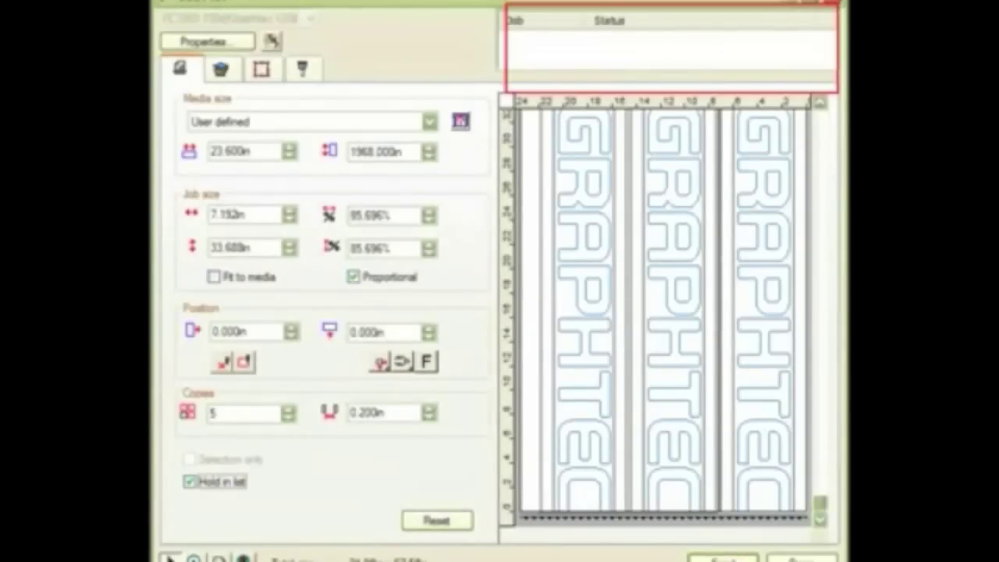
click(710, 555)
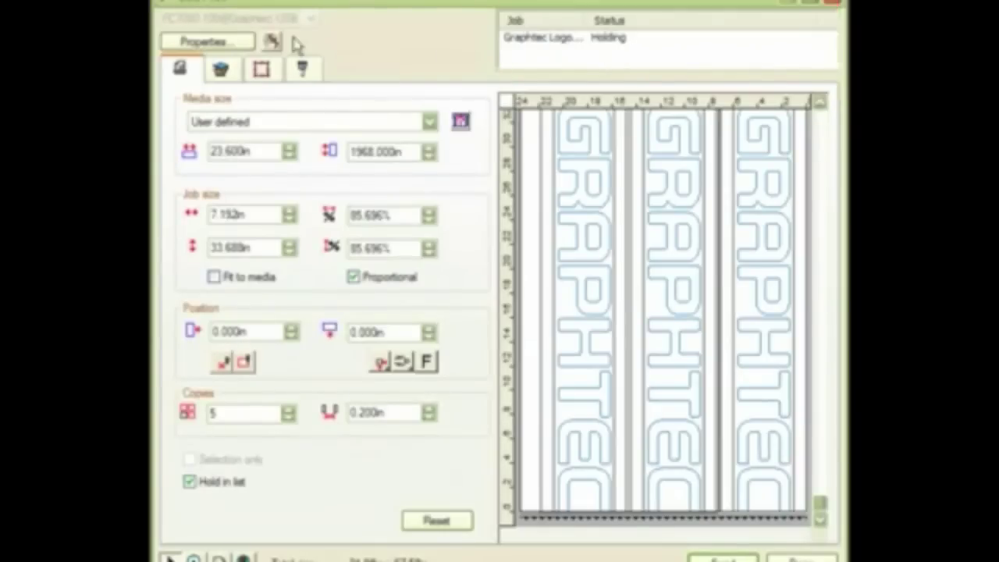
- In the job manager window, select Graphtec Logo.job and trash it, leaving the job list empty
click(271, 41)
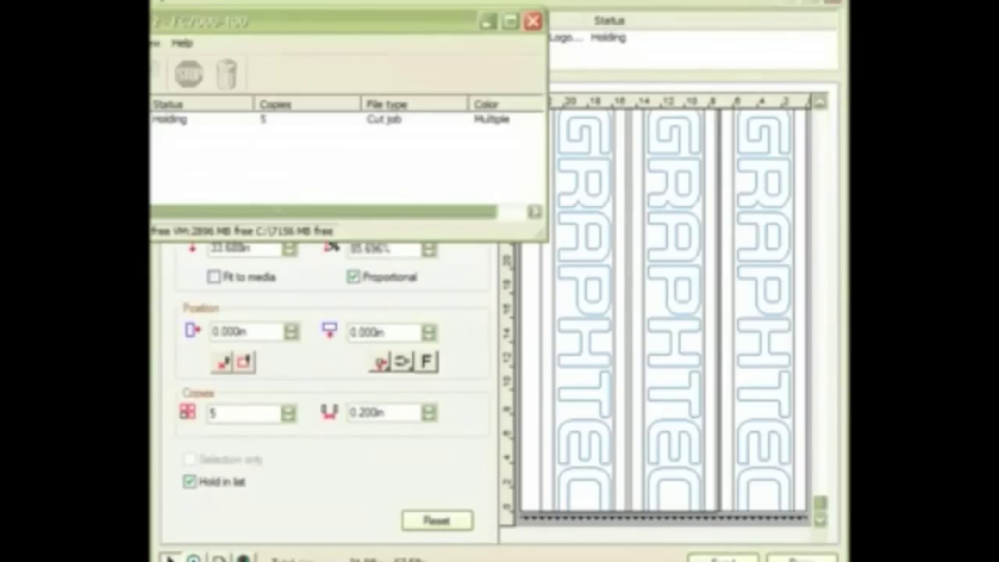
drag(129, 27, 300, 45)
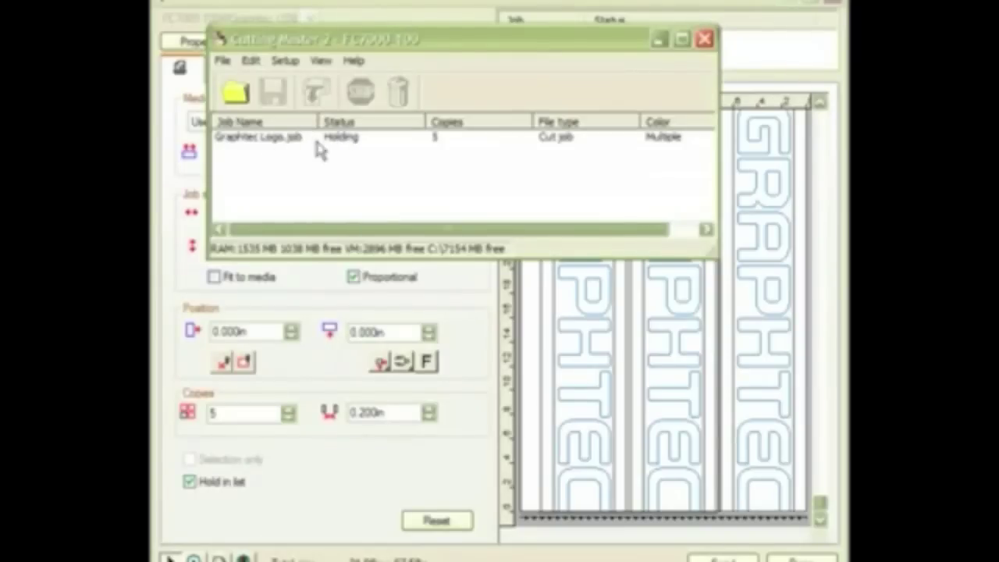
click(246, 137)
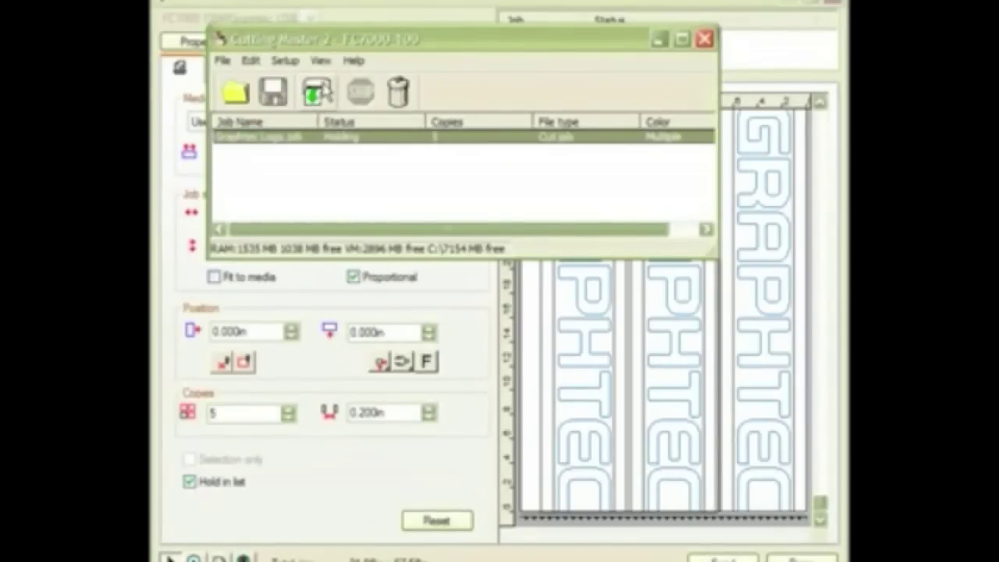
click(399, 94)
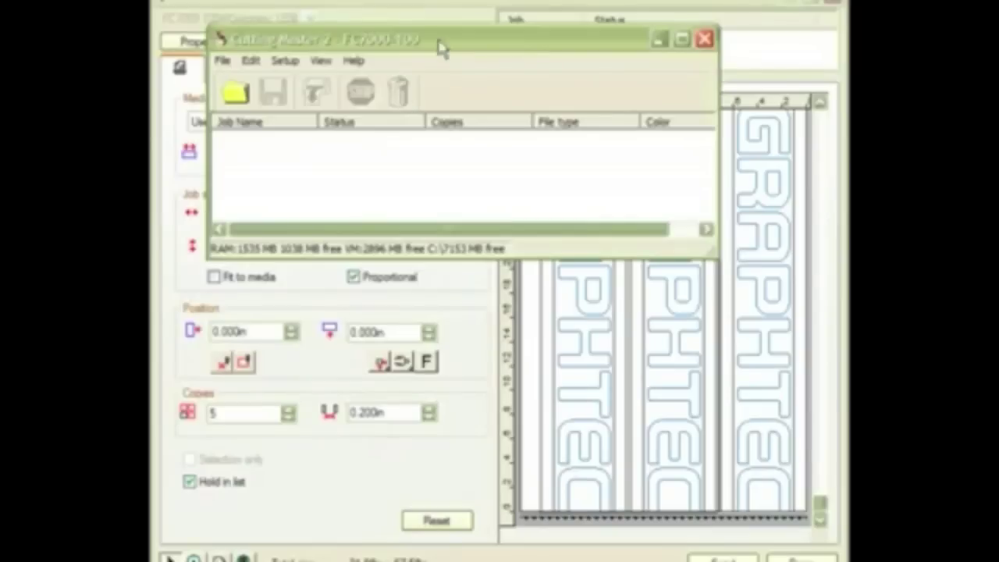
drag(440, 45, 455, 4)
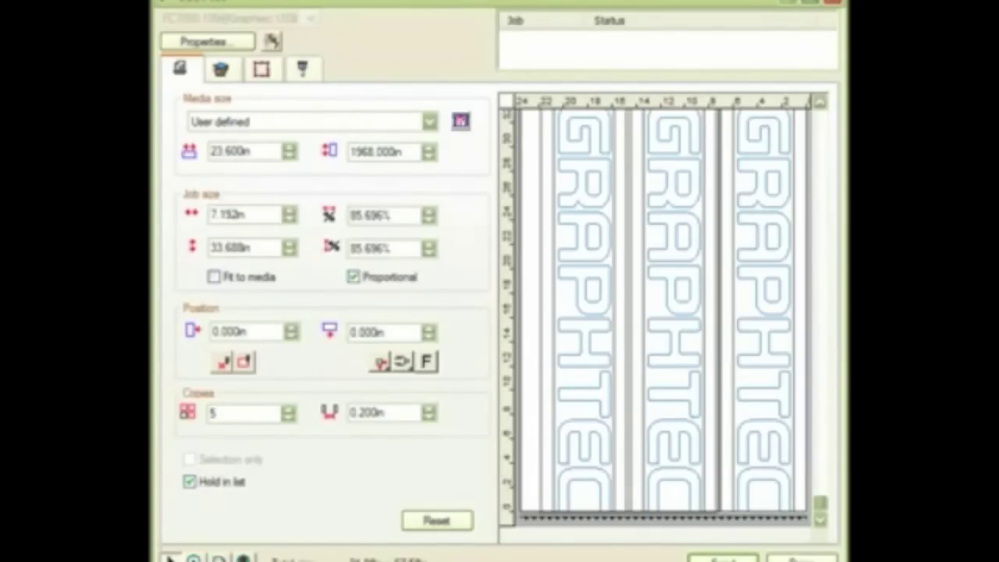
click(243, 557)
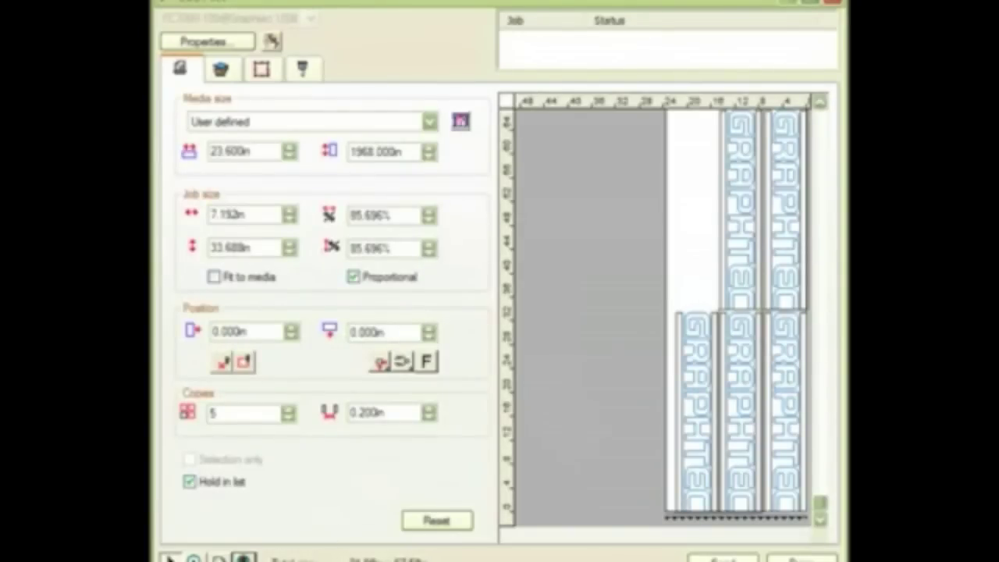
click(219, 557)
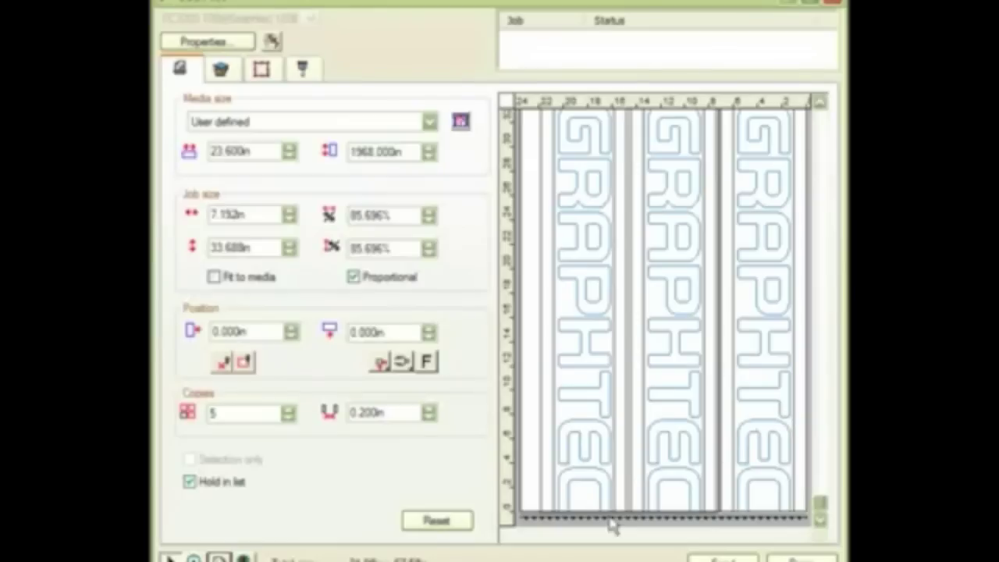
click(192, 557)
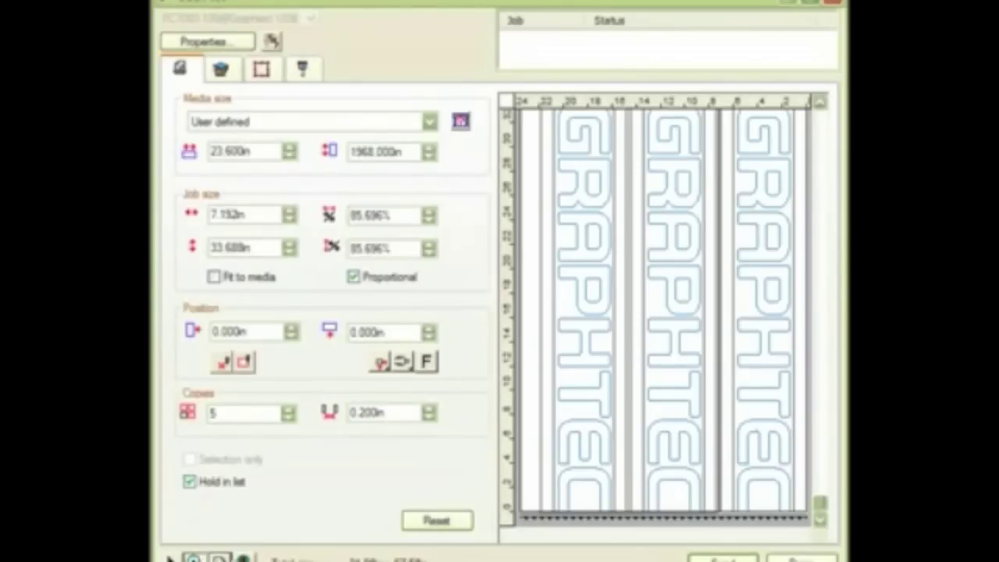
drag(718, 355, 635, 425)
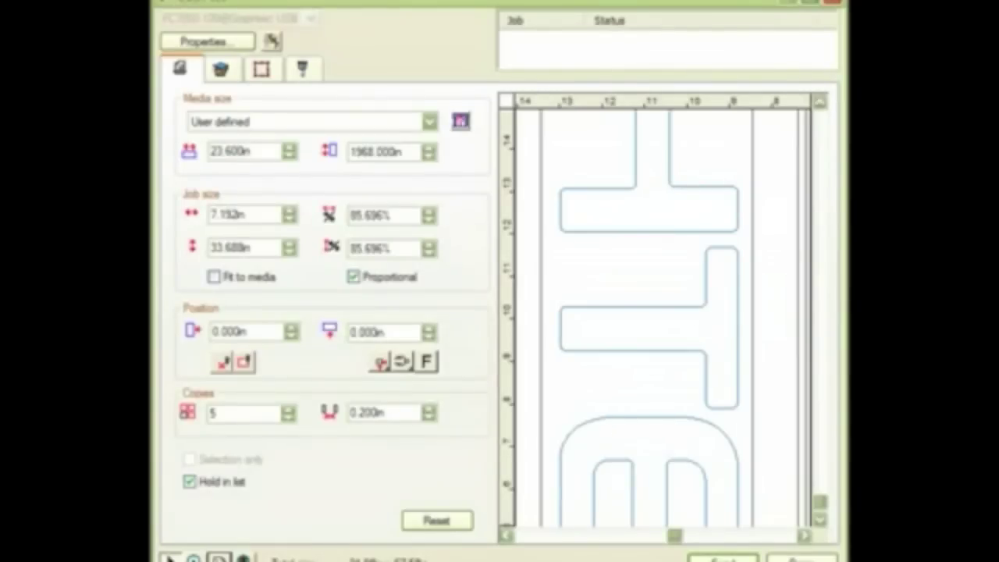
click(219, 557)
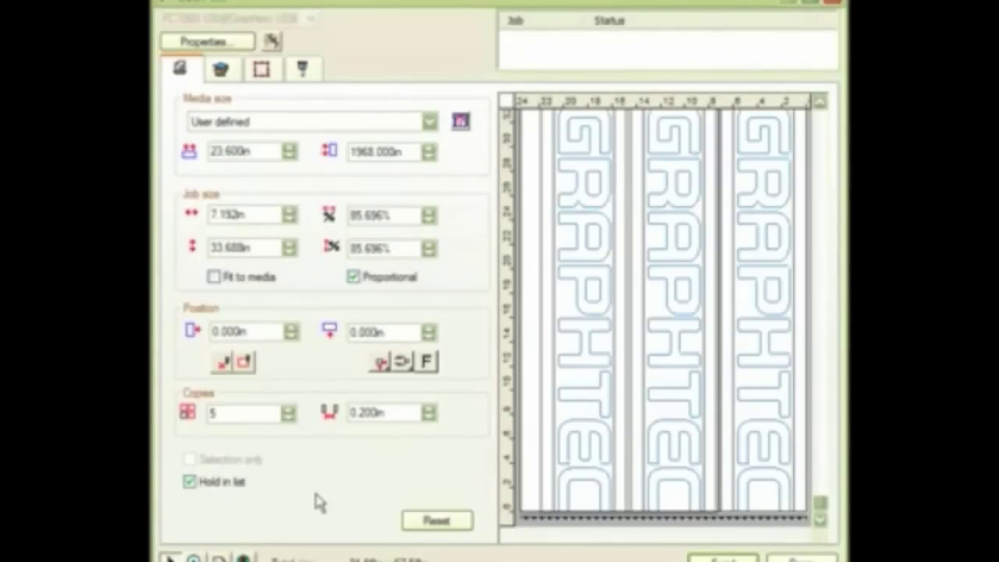